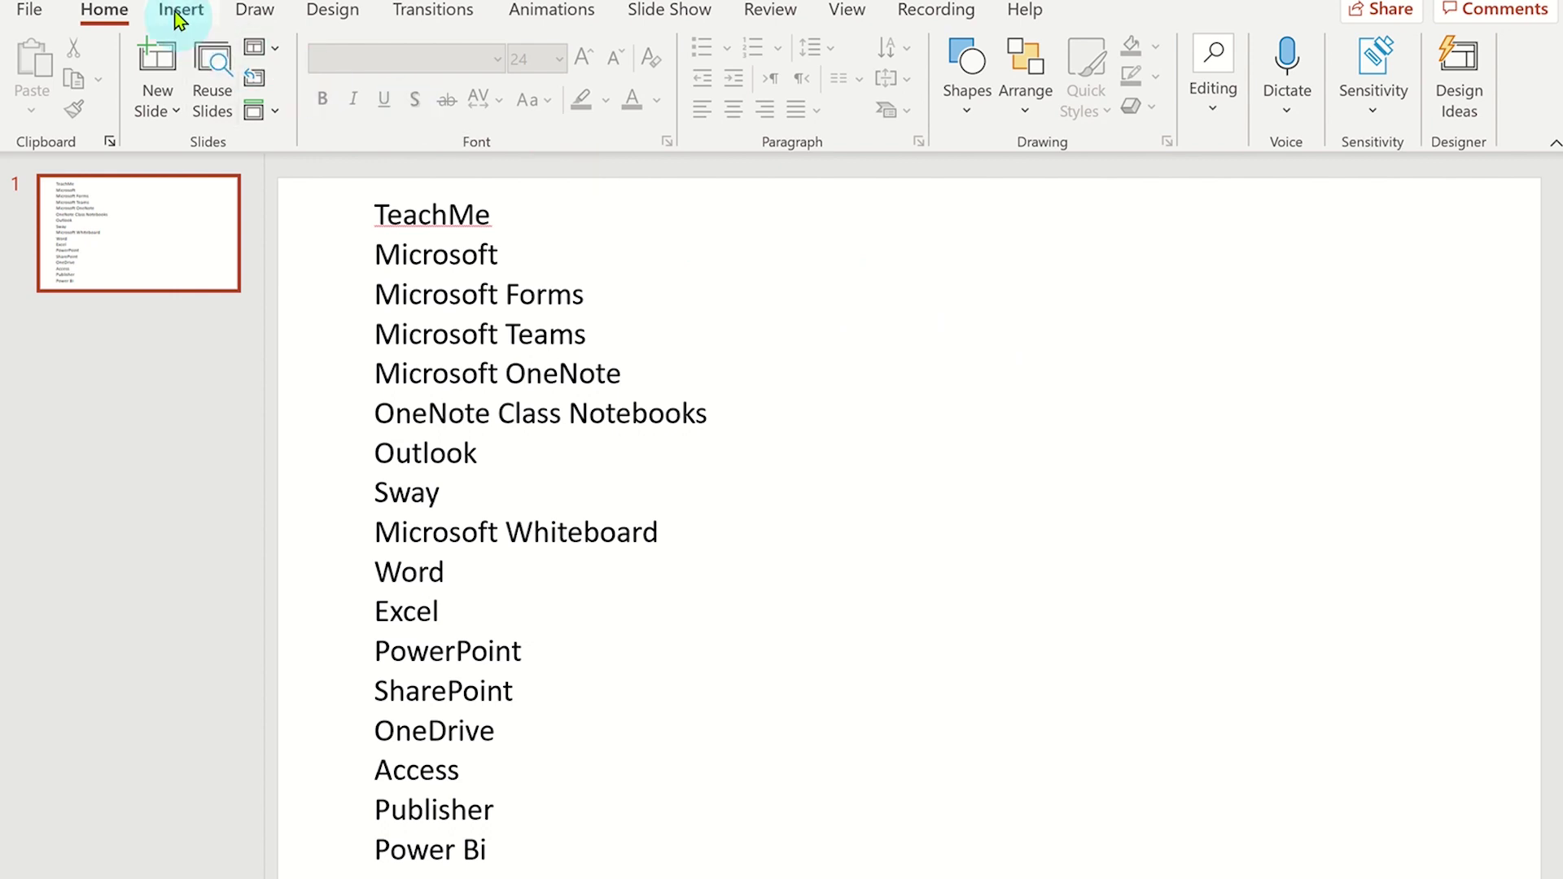
Step: Open the Office Add-ins store from the Insert tab's Add-ins menu
{"action": "left_click", "coordinate": [180, 10]}
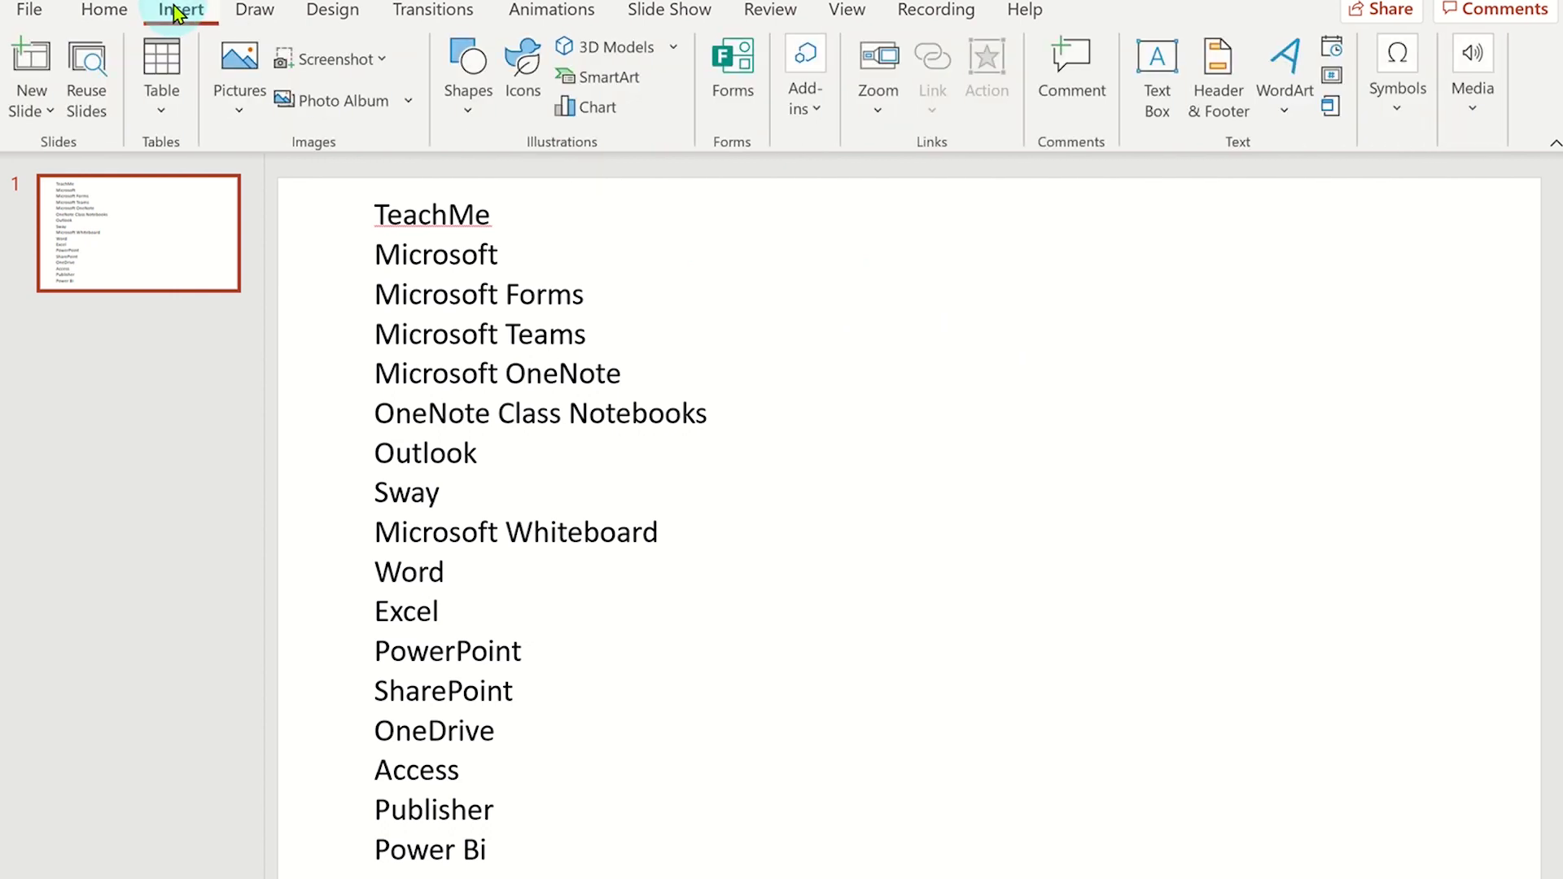
{"action": "left_click", "coordinate": [806, 103]}
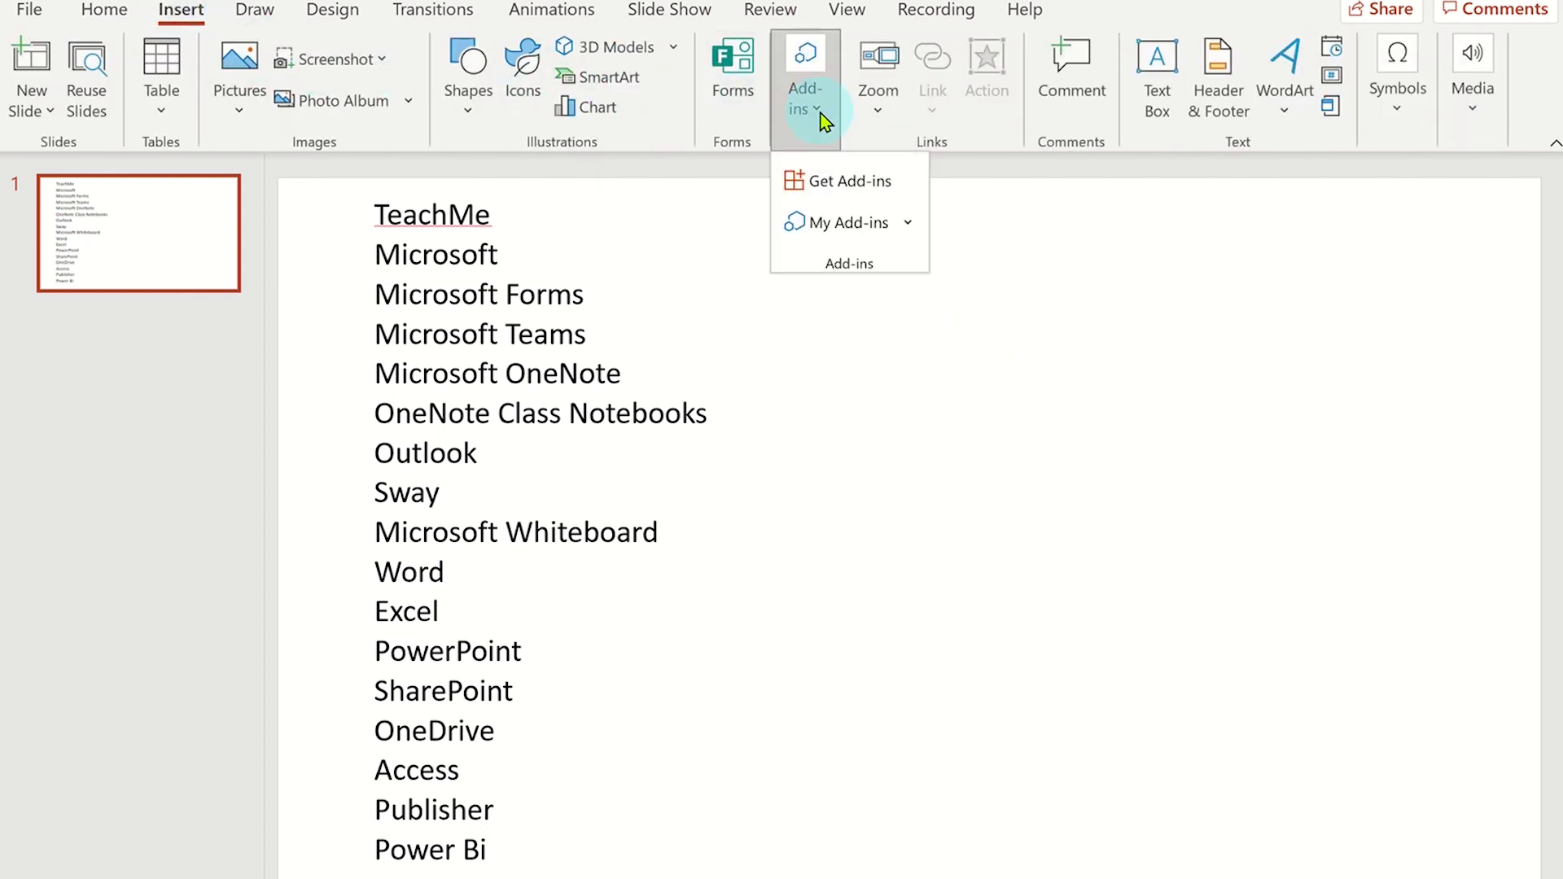
Step: Find Pro Word Cloud in the store, add it, and accept its license terms
{"action": "left_click", "coordinate": [838, 181]}
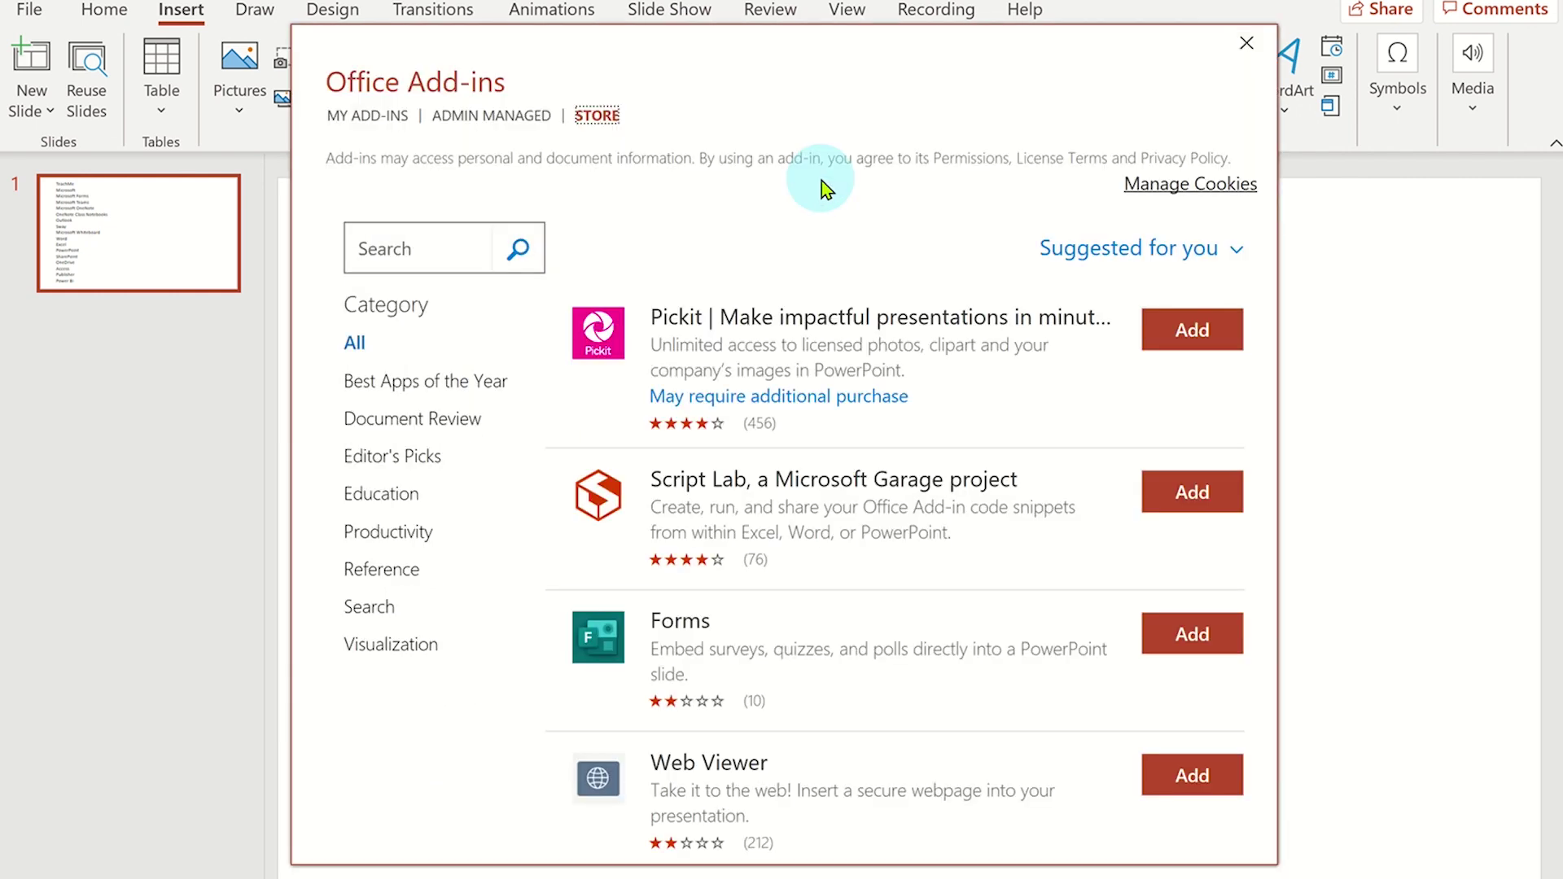
{"action": "left_click", "coordinate": [422, 248]}
{"action": "type", "text": "Pro Word Cloud"}
{"action": "key", "text": "Return"}
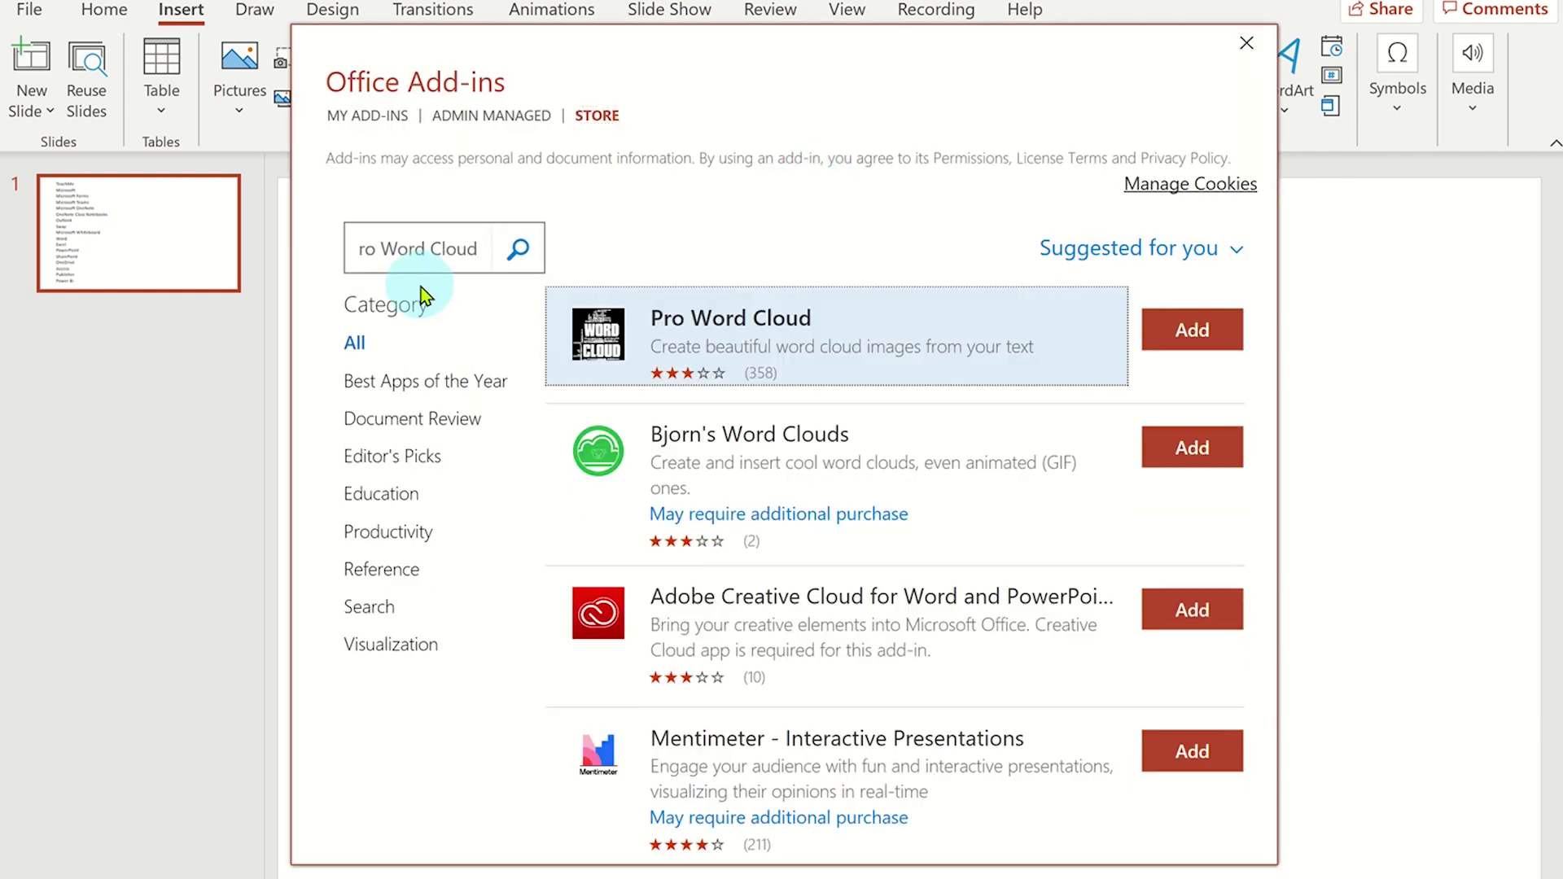
{"action": "left_click", "coordinate": [1192, 331]}
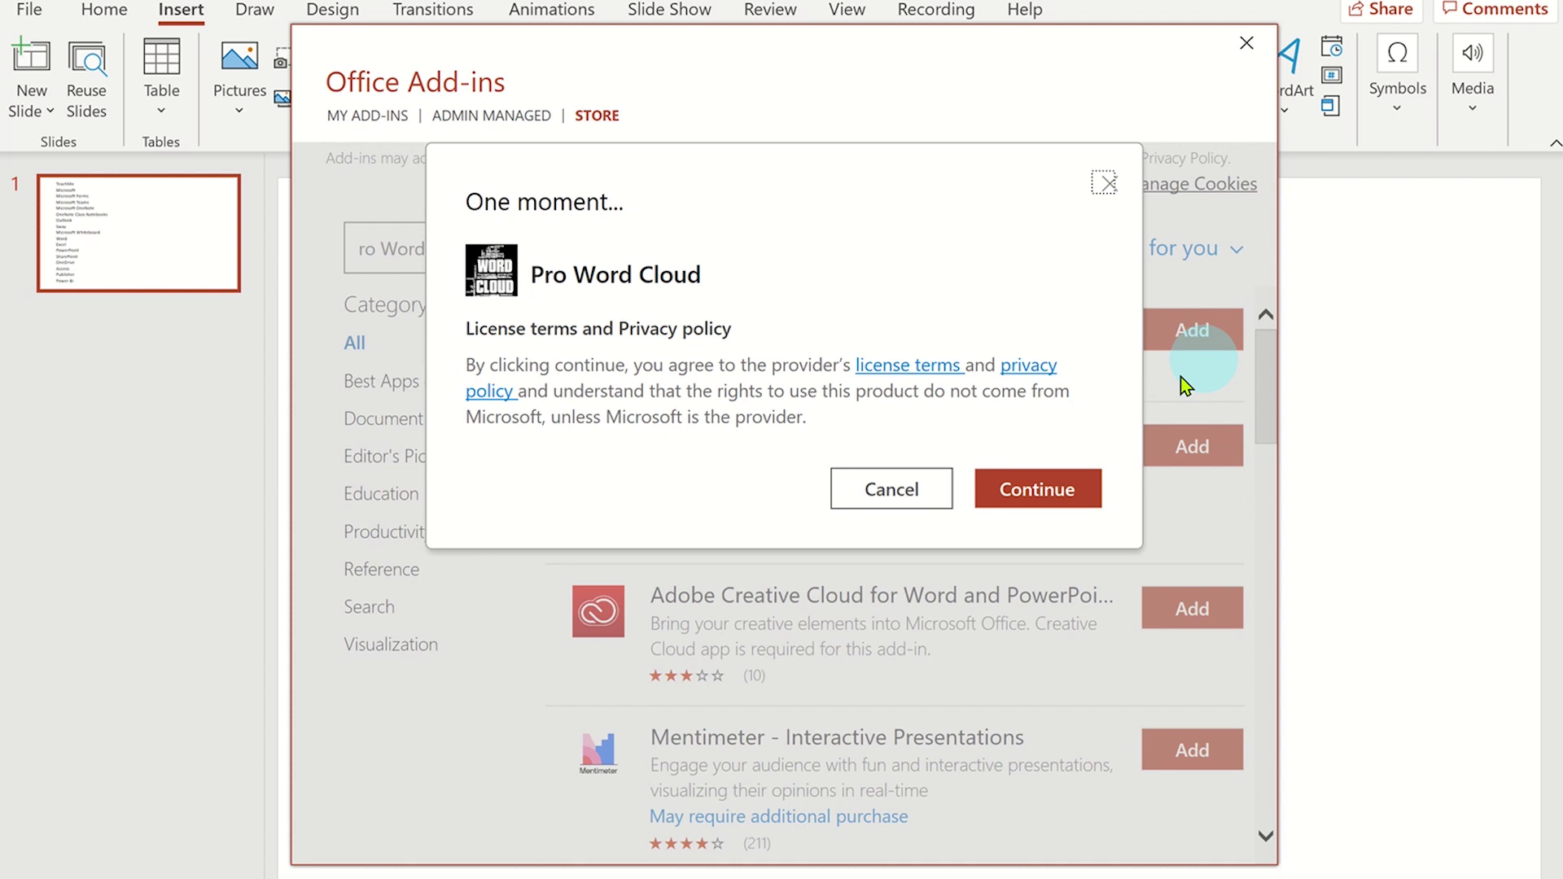
{"action": "left_click", "coordinate": [1054, 489]}
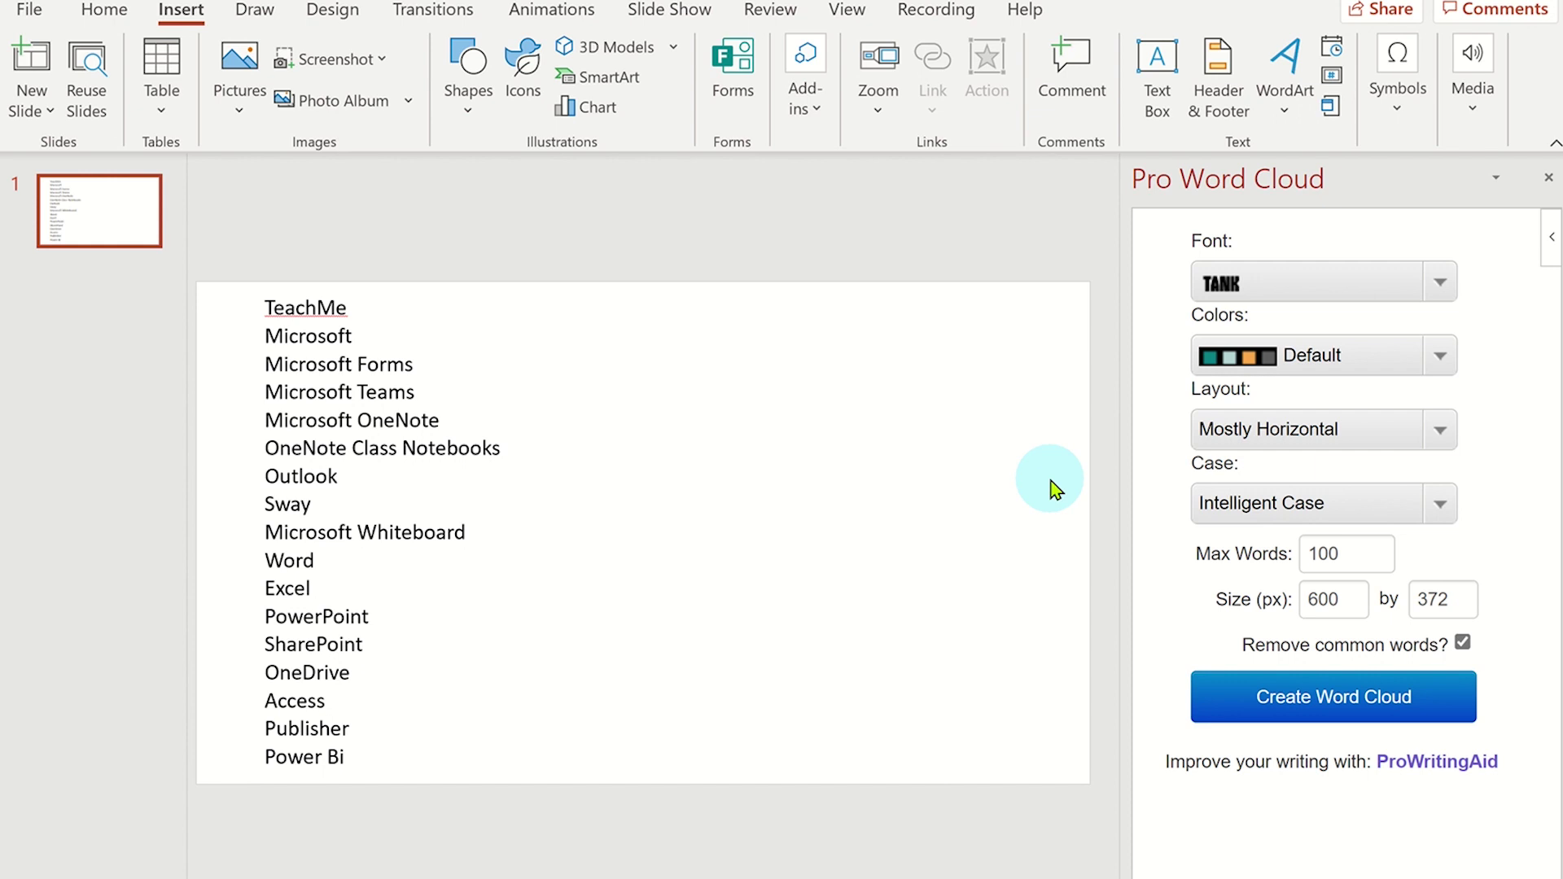
Step: Set the word cloud to TANK font, Celebration colours and Mostly Horizontal layout; check Max Words and Size
{"action": "left_click", "coordinate": [1440, 281]}
{"action": "scroll", "coordinate": [1369, 447], "scroll_direction": "down", "scroll_amount": 5}
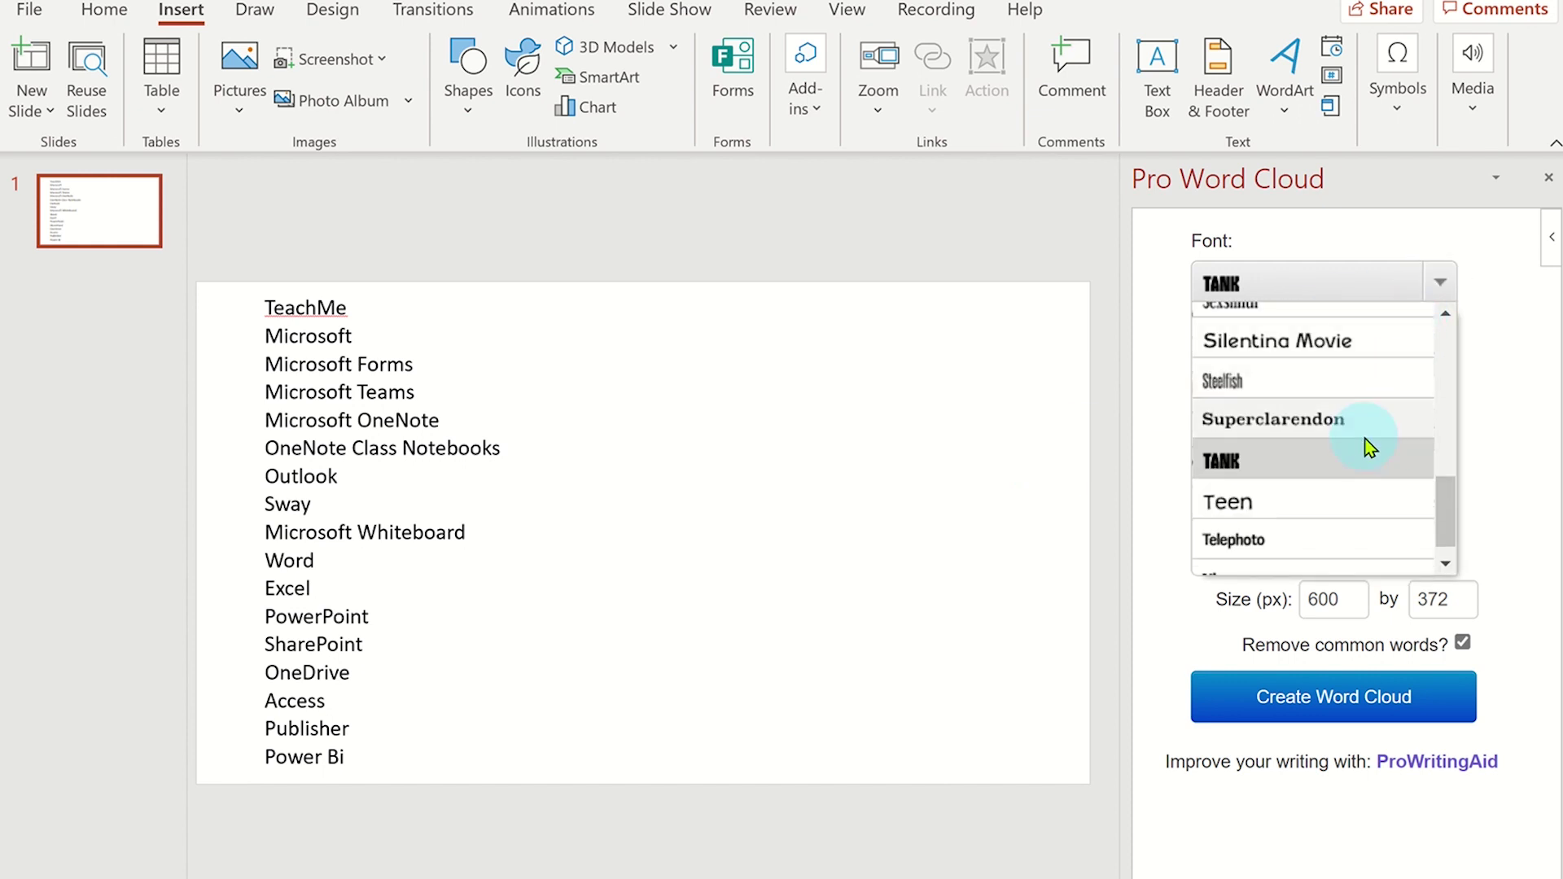
{"action": "left_click", "coordinate": [1368, 457]}
{"action": "left_click", "coordinate": [1440, 354]}
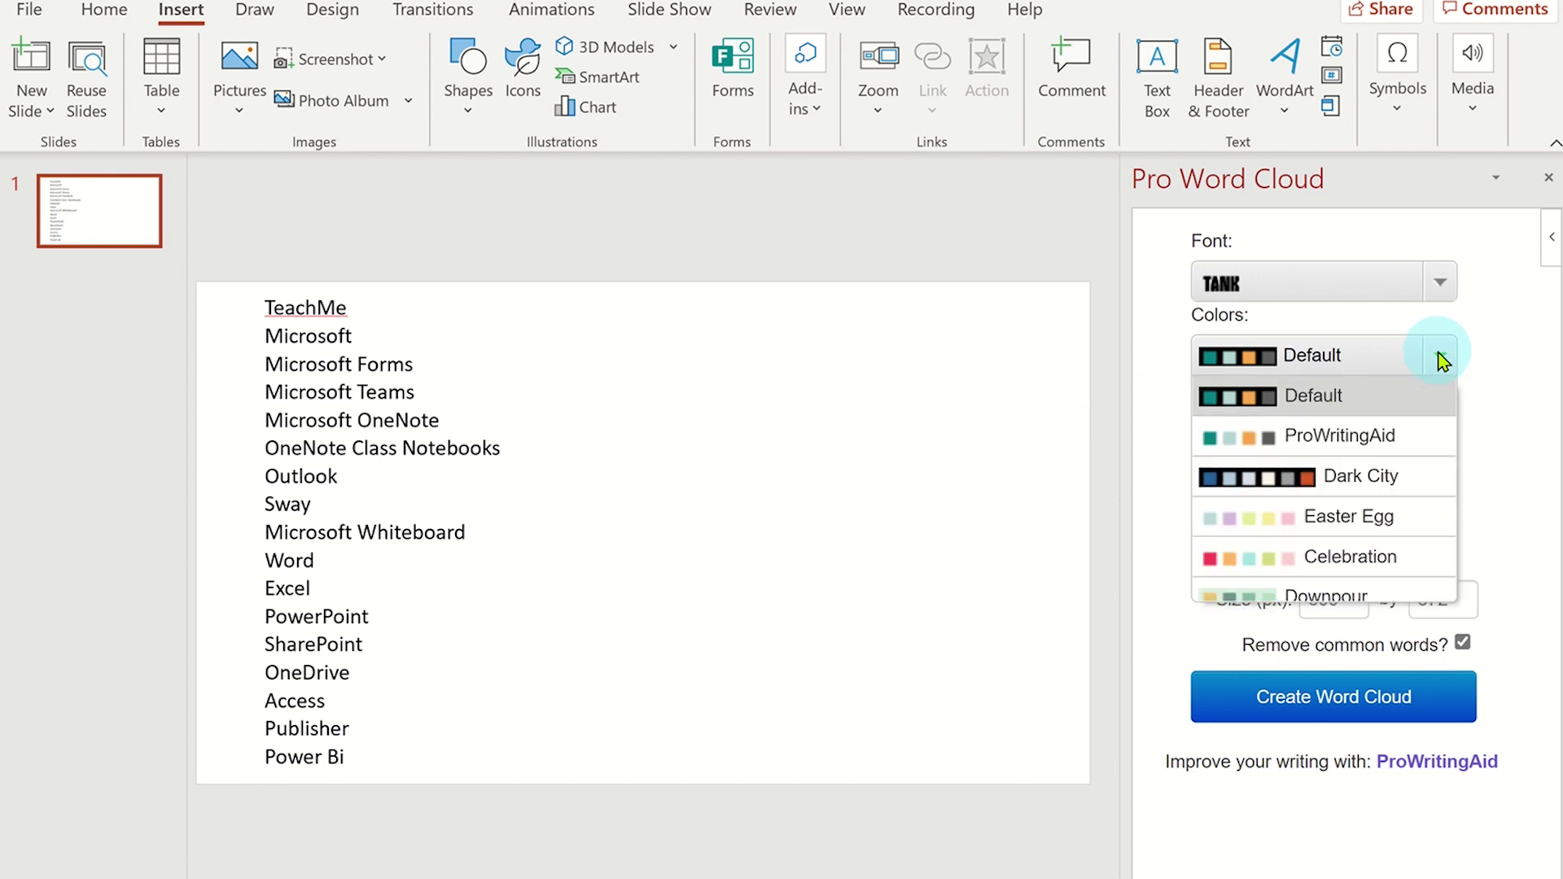
{"action": "left_click", "coordinate": [1418, 570]}
{"action": "left_click", "coordinate": [1392, 429]}
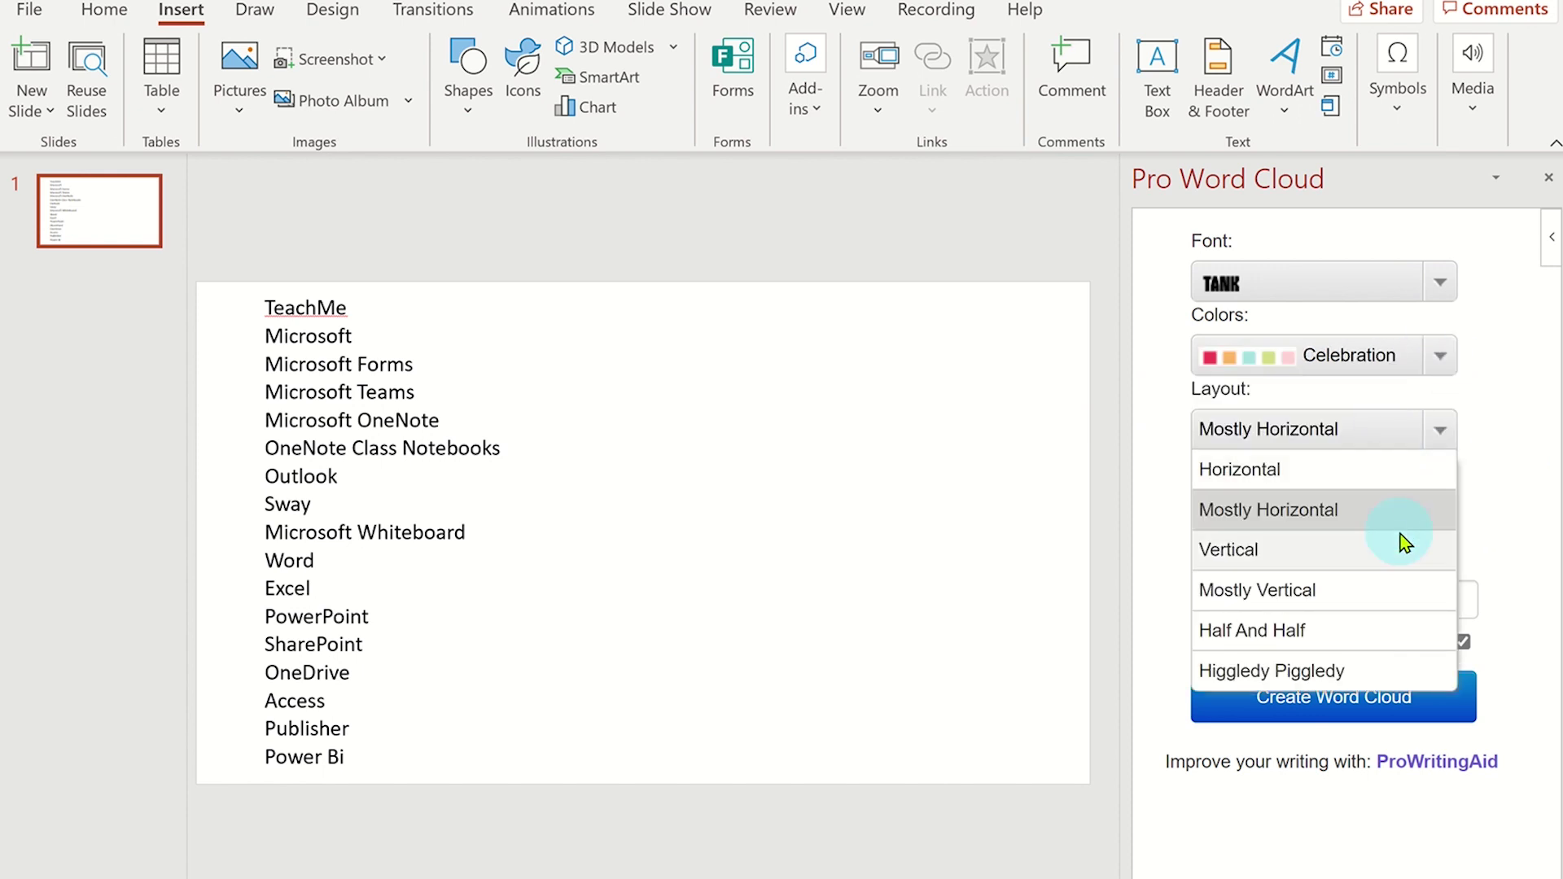
{"action": "left_click", "coordinate": [1385, 510]}
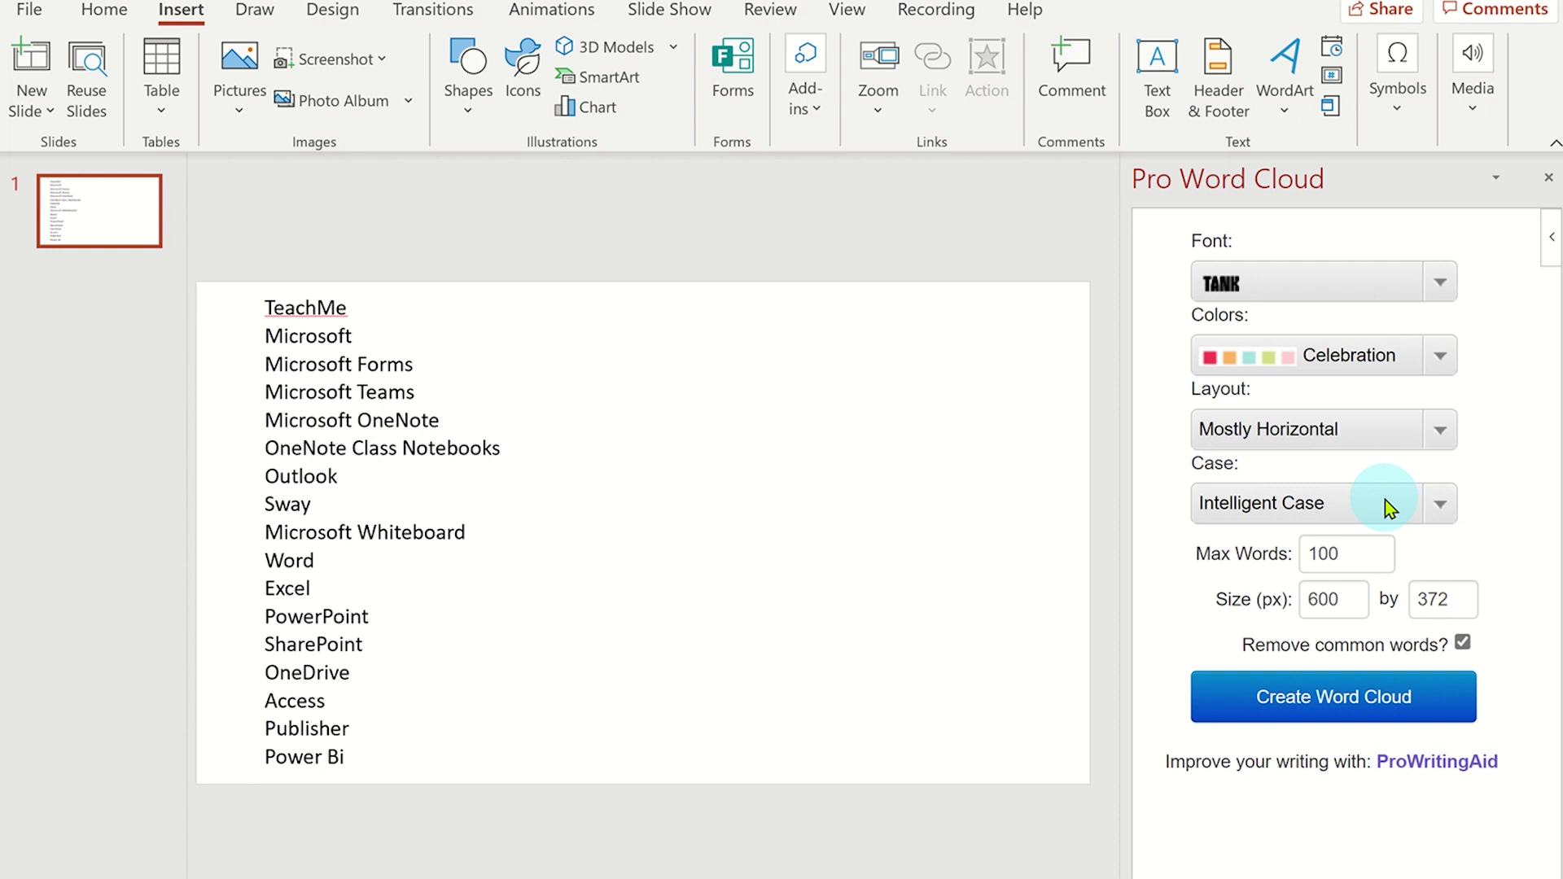
{"action": "left_click", "coordinate": [1355, 554]}
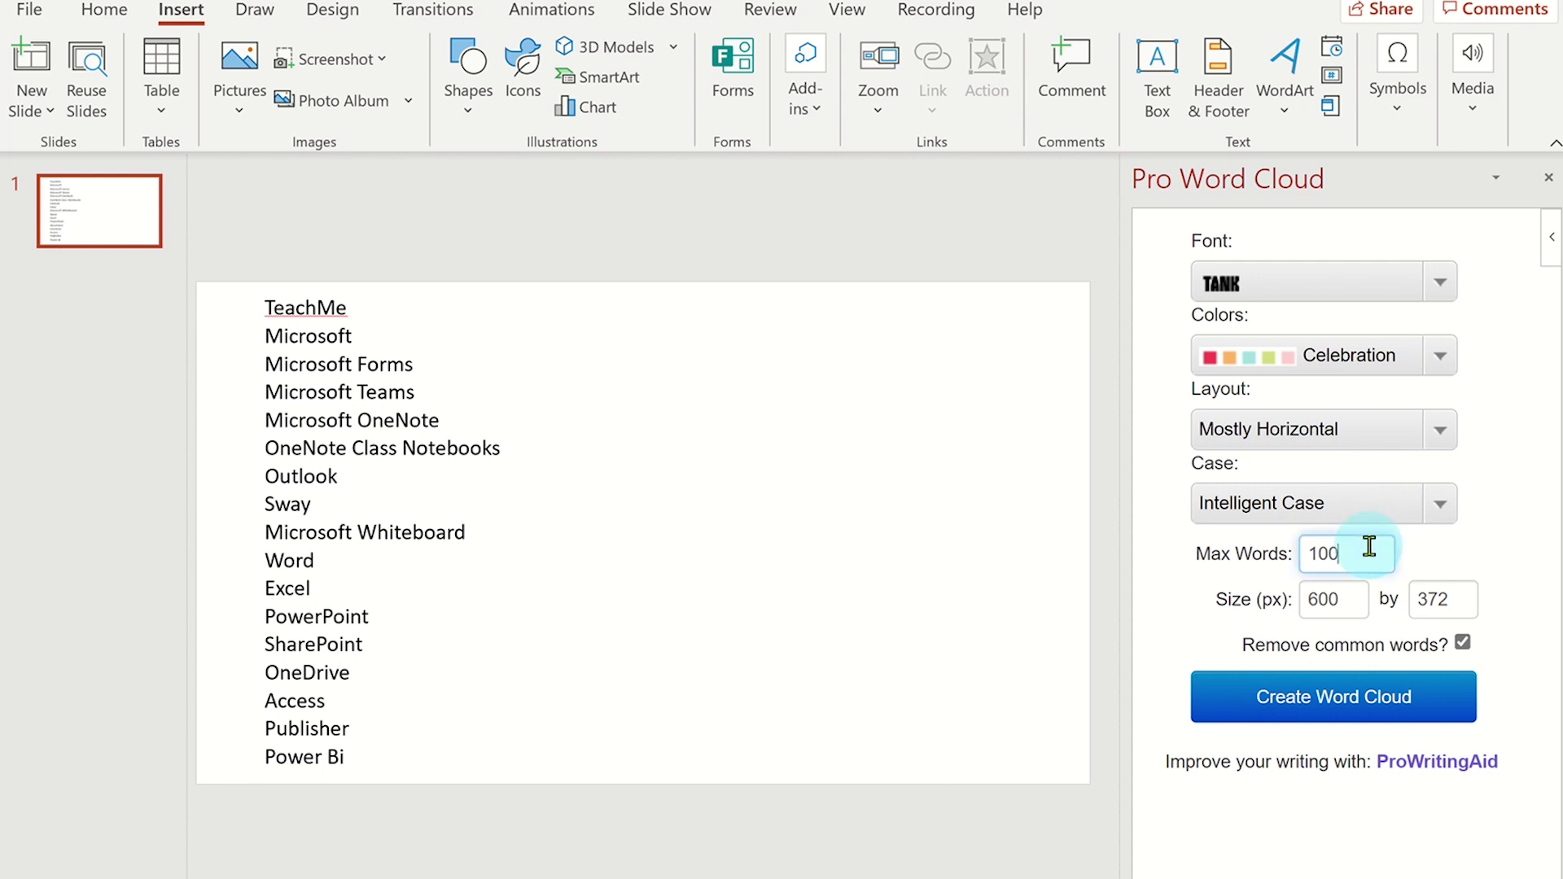
{"action": "left_click", "coordinate": [1448, 599]}
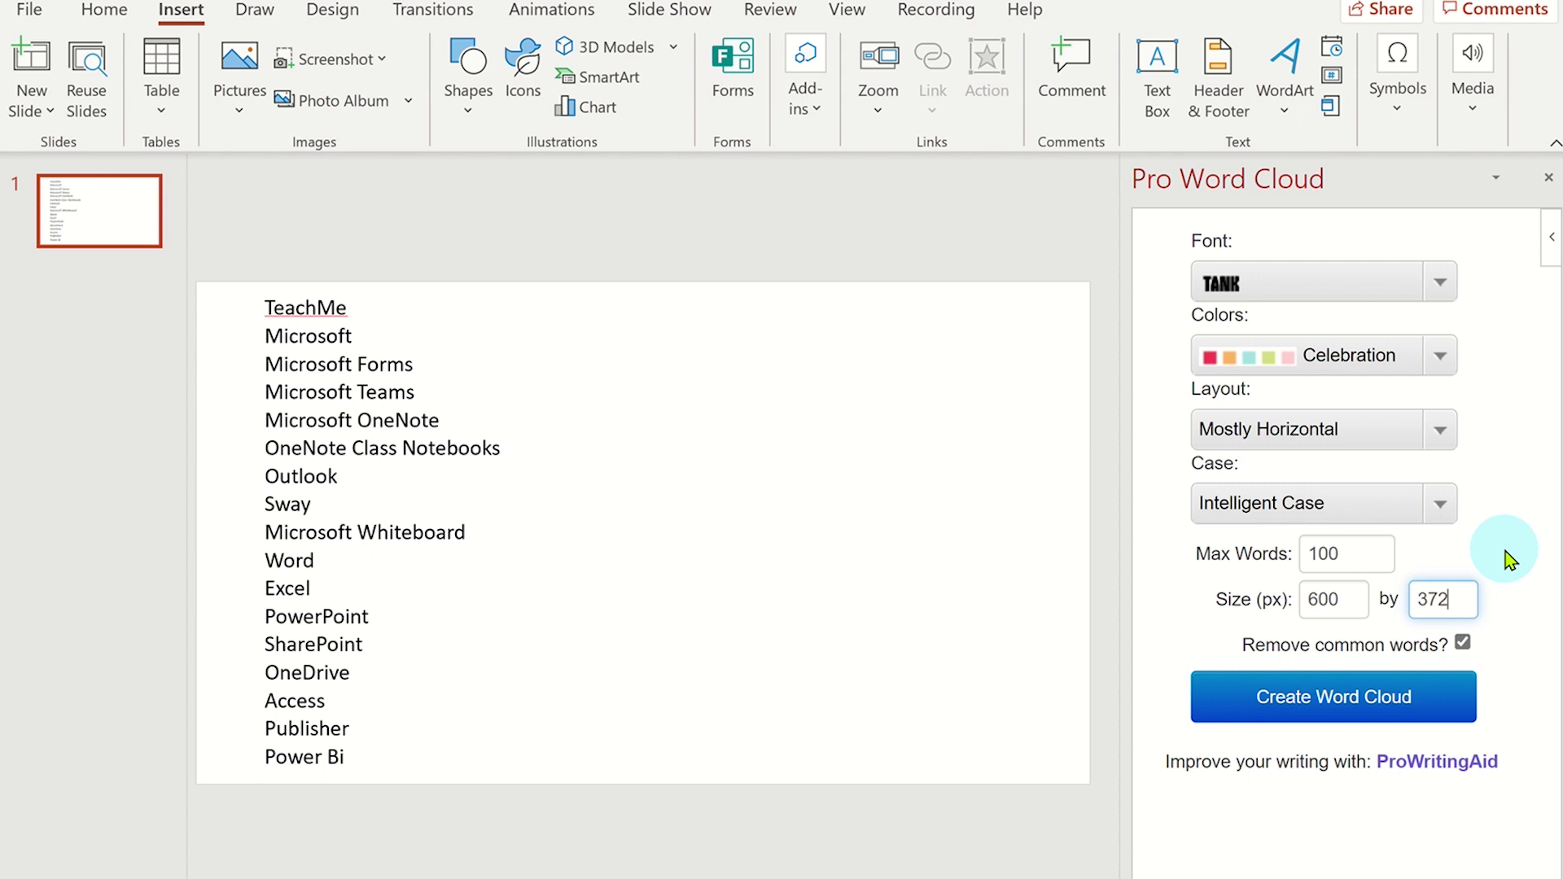
Step: Select all the product names on the slide and create a word cloud from them
{"action": "left_click_drag", "start_coordinate": [363, 757], "coordinate": [260, 305]}
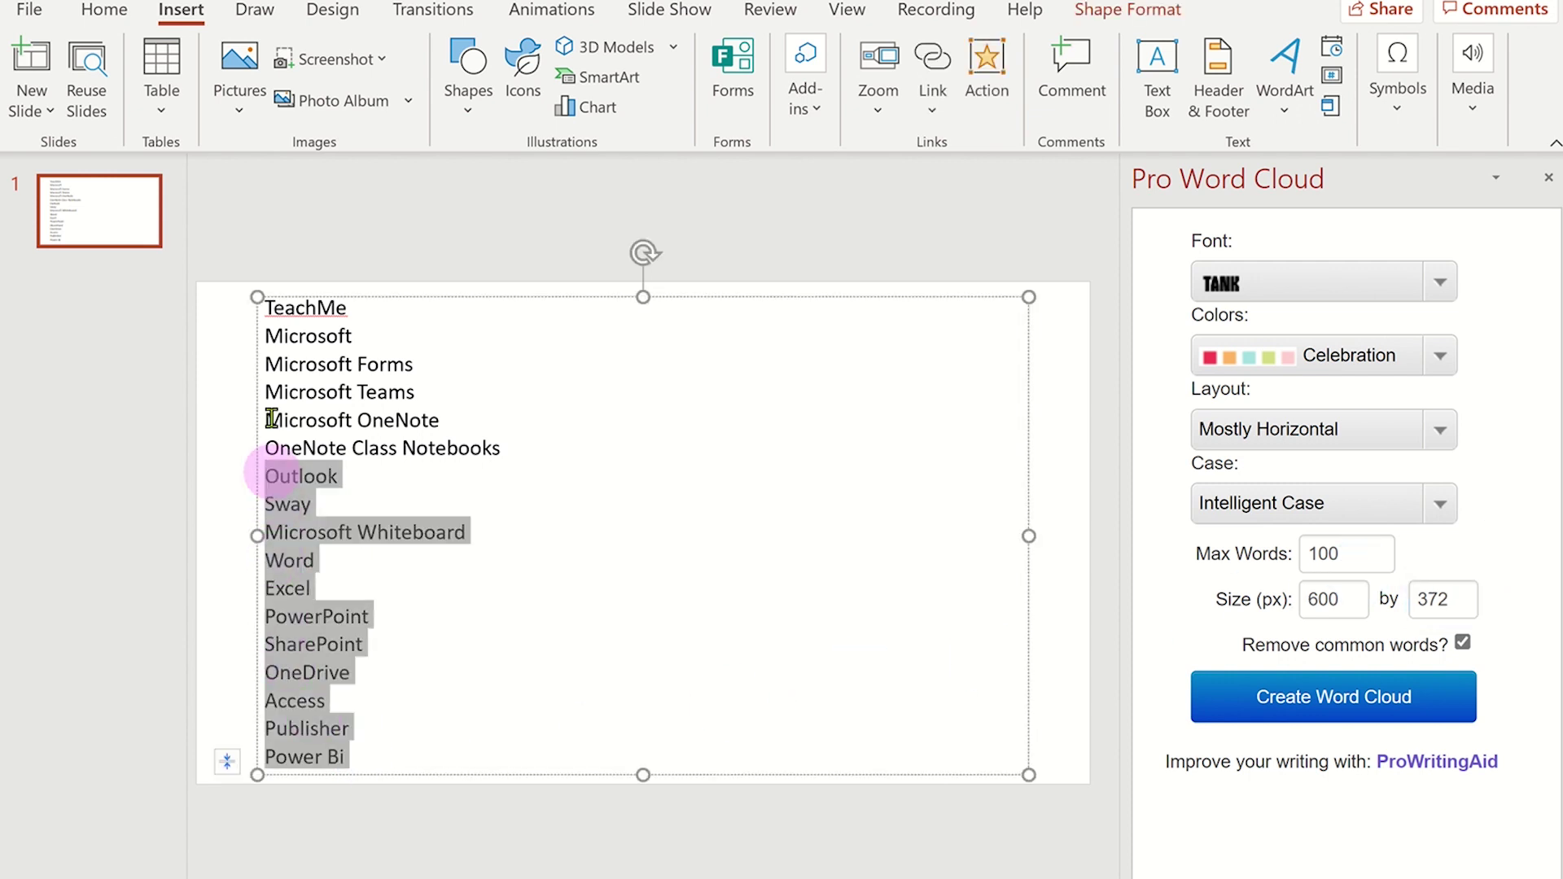
{"action": "left_click", "coordinate": [1296, 702]}
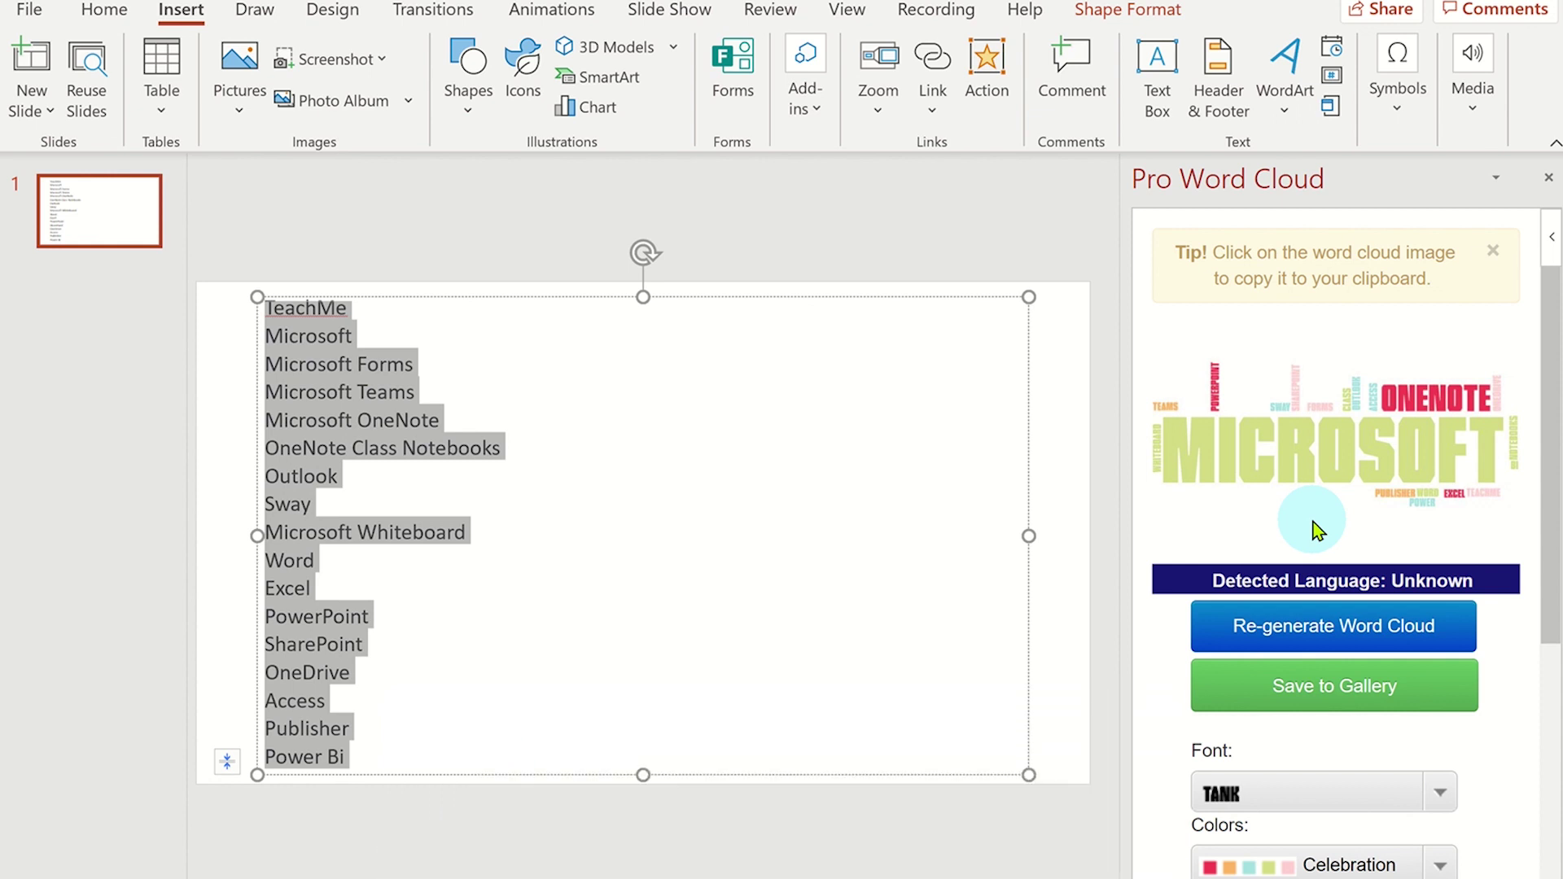
Step: Regenerate the word cloud, paste its image onto the slide, and enlarge it beside the list
{"action": "left_click", "coordinate": [1326, 625]}
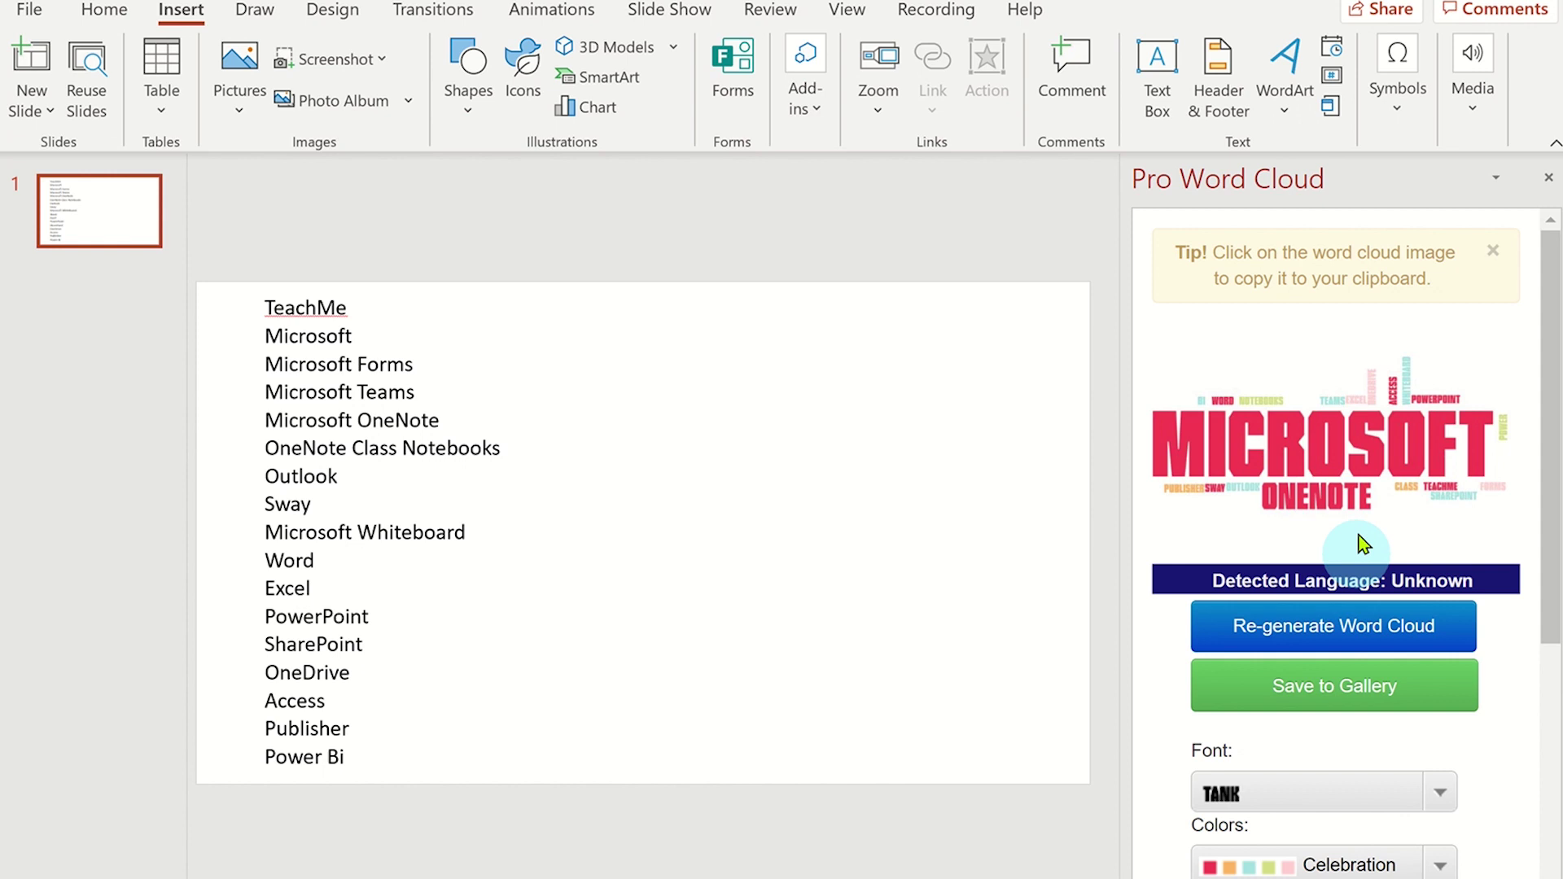
{"action": "left_click", "coordinate": [1342, 458]}
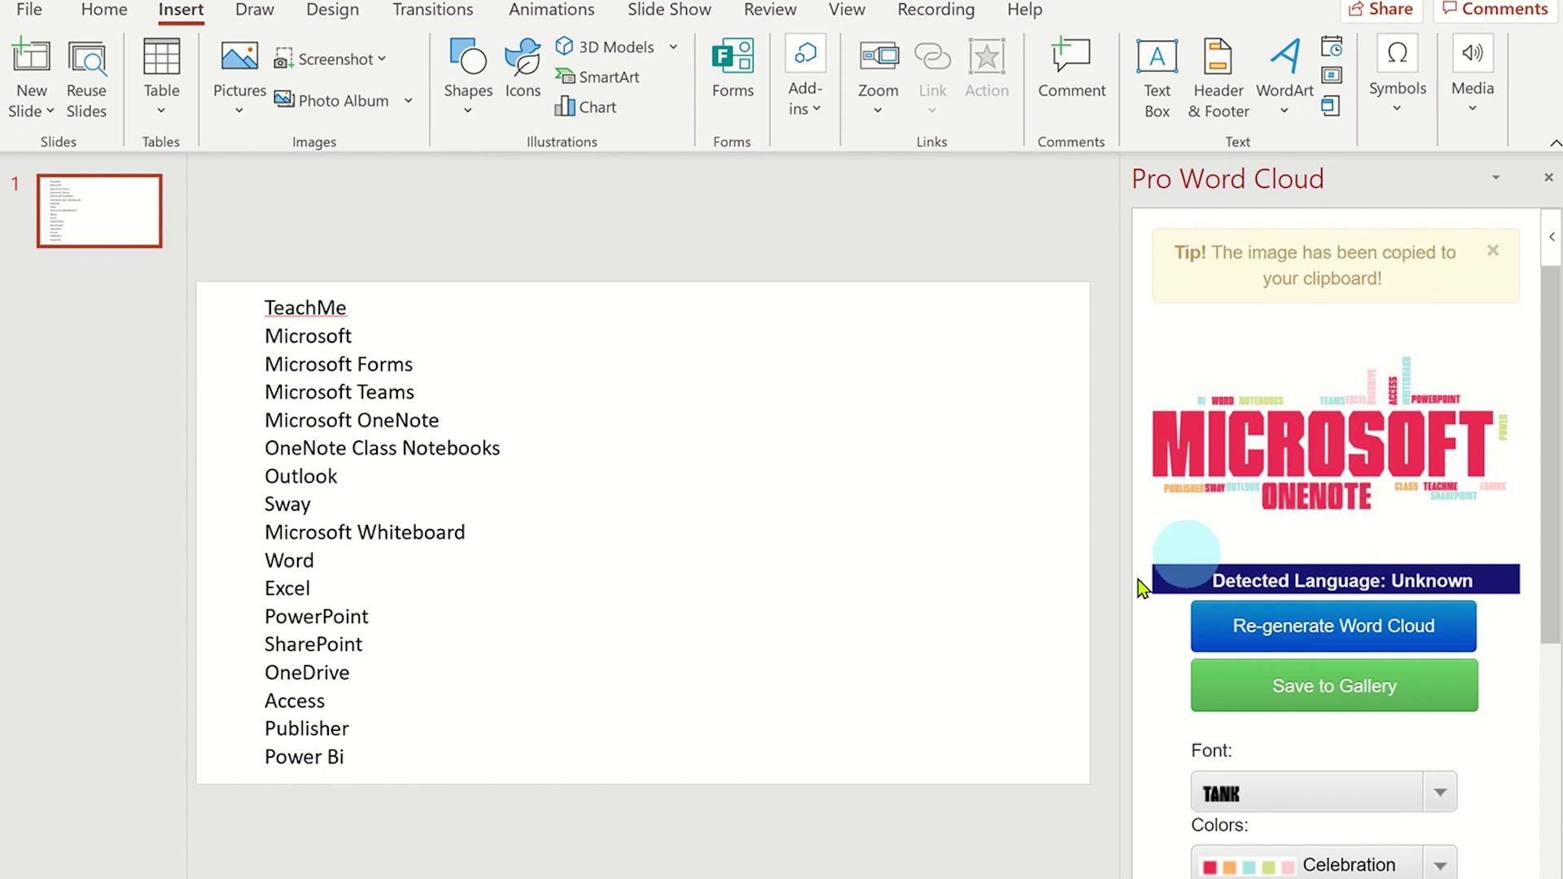
{"action": "key", "text": "ctrl+v"}
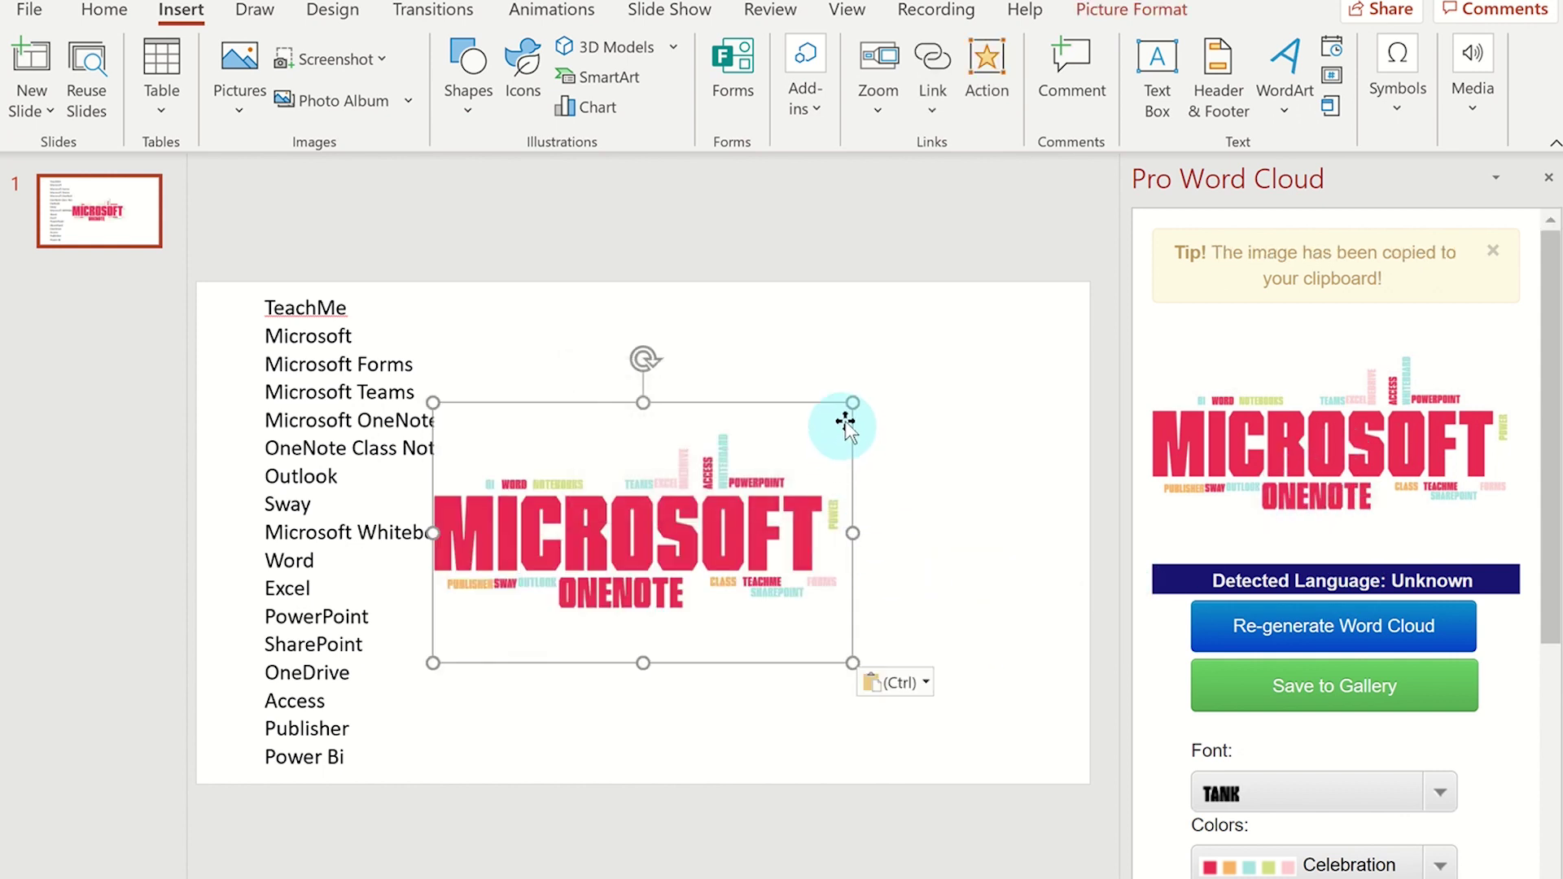
{"action": "left_click_drag", "start_coordinate": [852, 403], "coordinate": [1022, 346]}
{"action": "left_click_drag", "start_coordinate": [806, 542], "coordinate": [818, 554]}
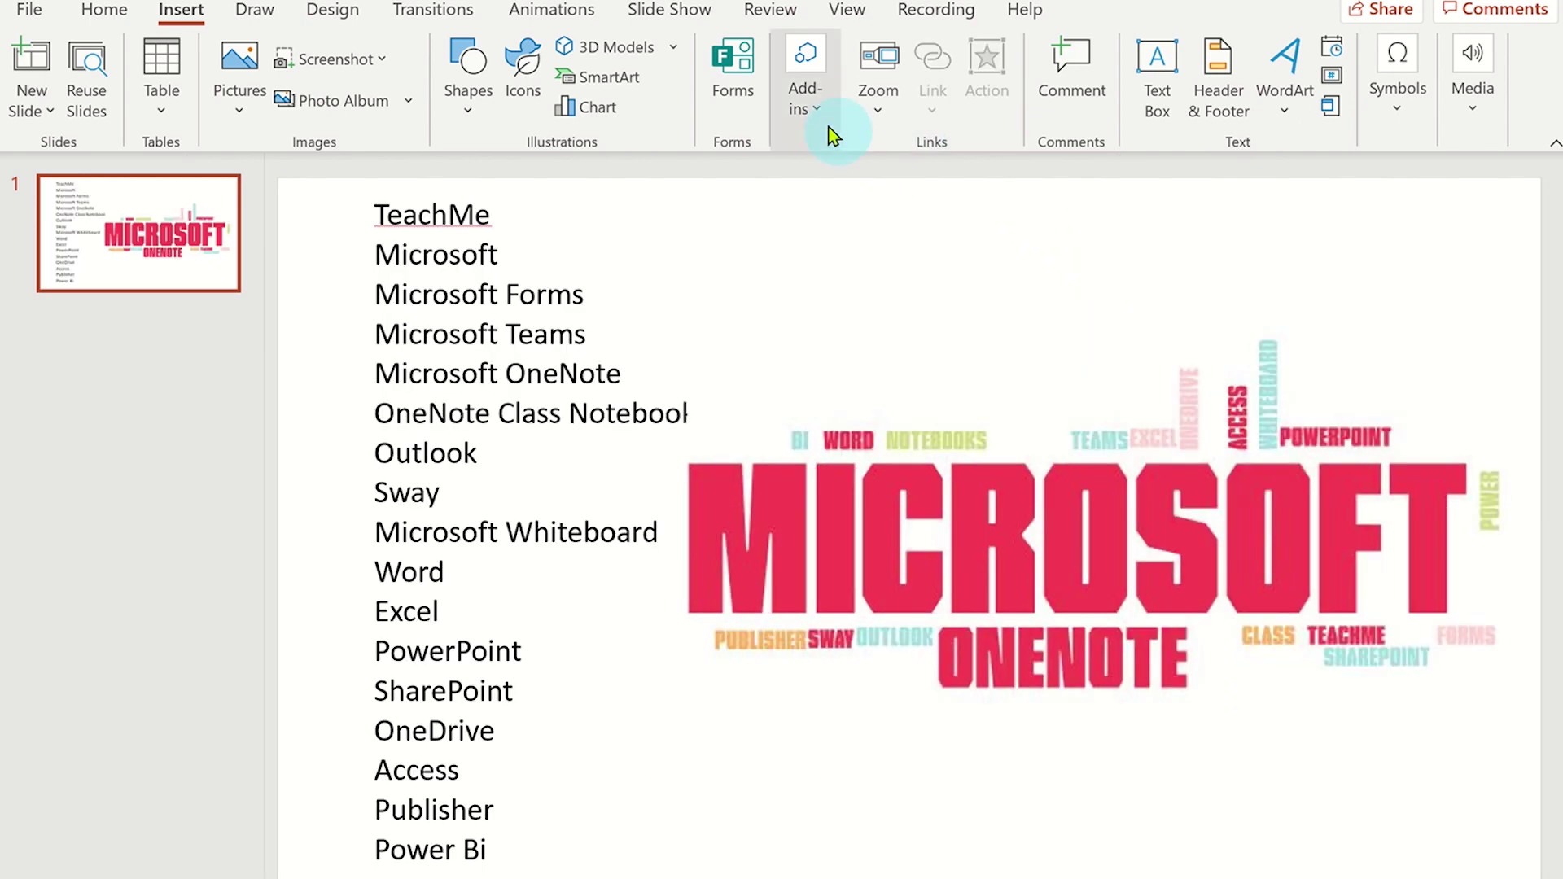
Step: Reopen Pro Word Cloud from My Add-ins under Recently Used Add-ins
{"action": "left_click", "coordinate": [805, 89]}
{"action": "left_click", "coordinate": [910, 223]}
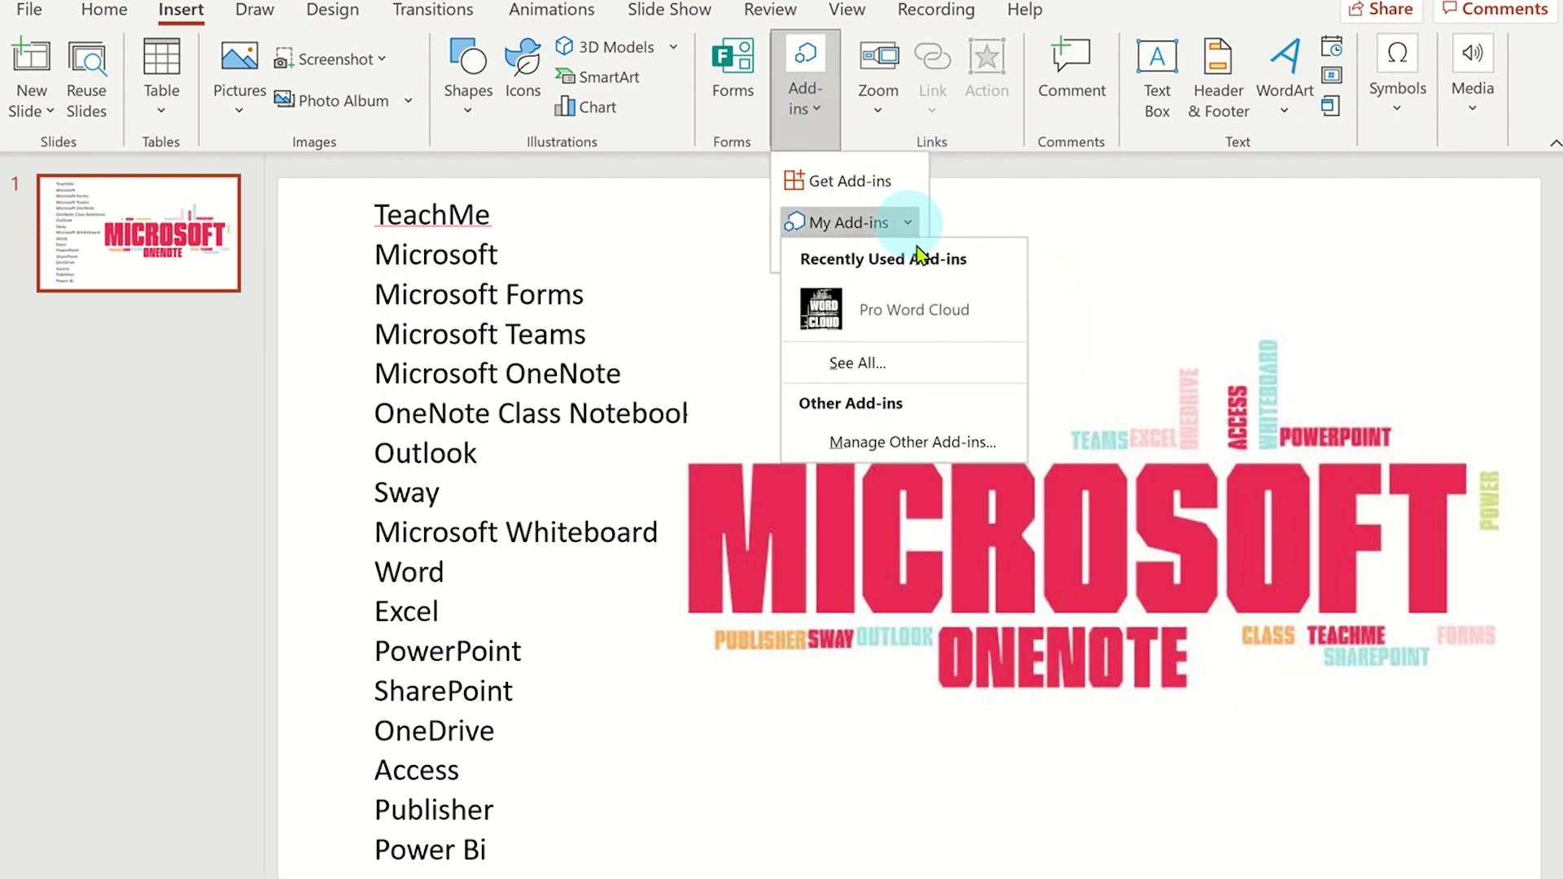
{"action": "left_click", "coordinate": [919, 316]}
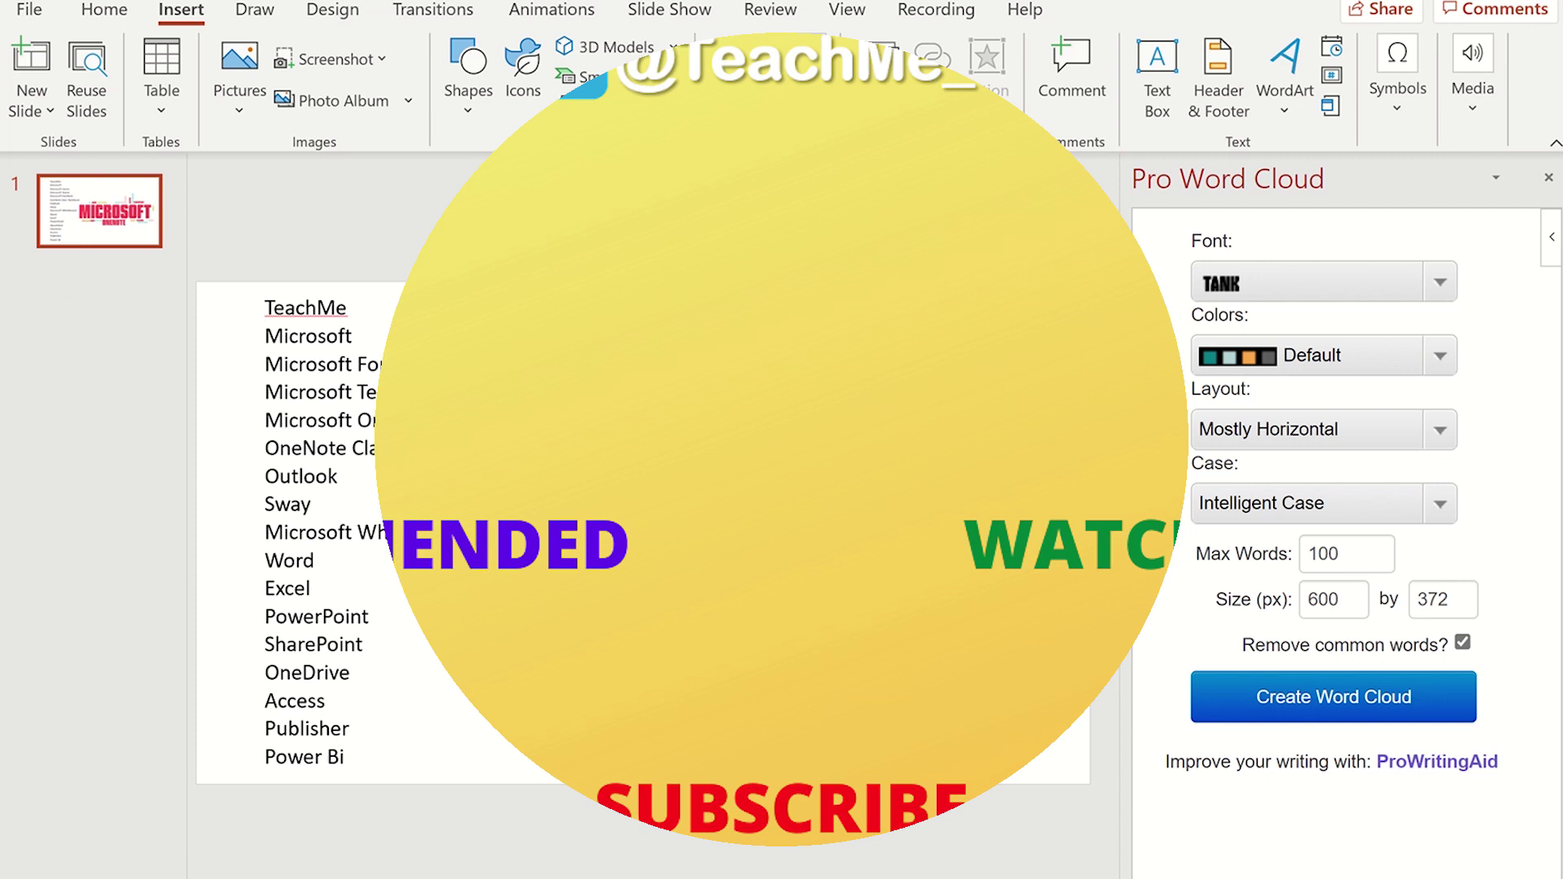